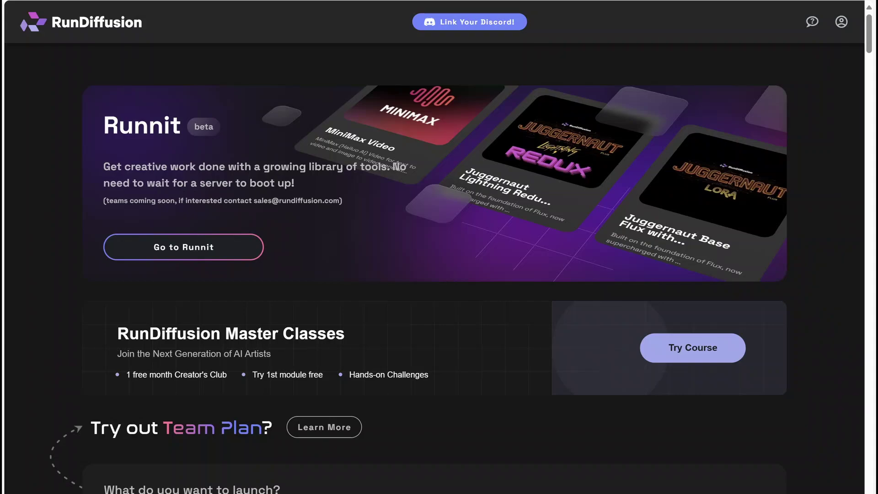
scroll(439, 274, down, 1)
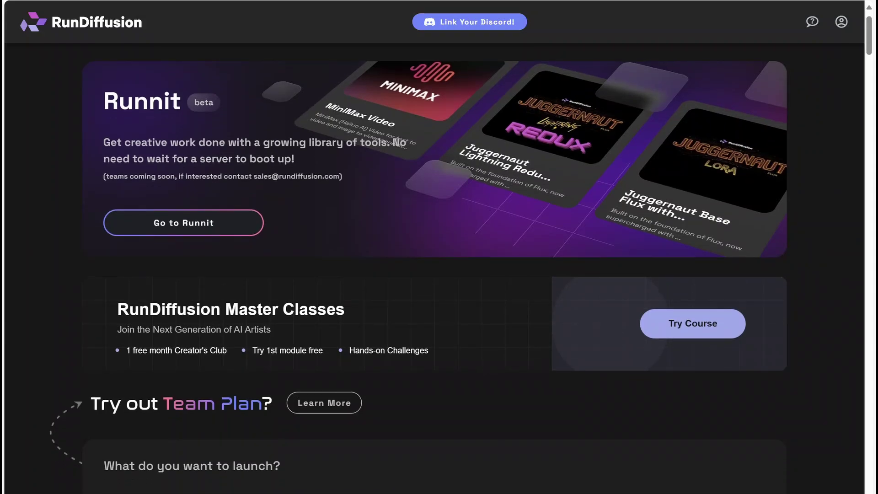
scroll(440, 275, down, 1)
scroll(439, 275, down, 1)
scroll(439, 275, down, 2)
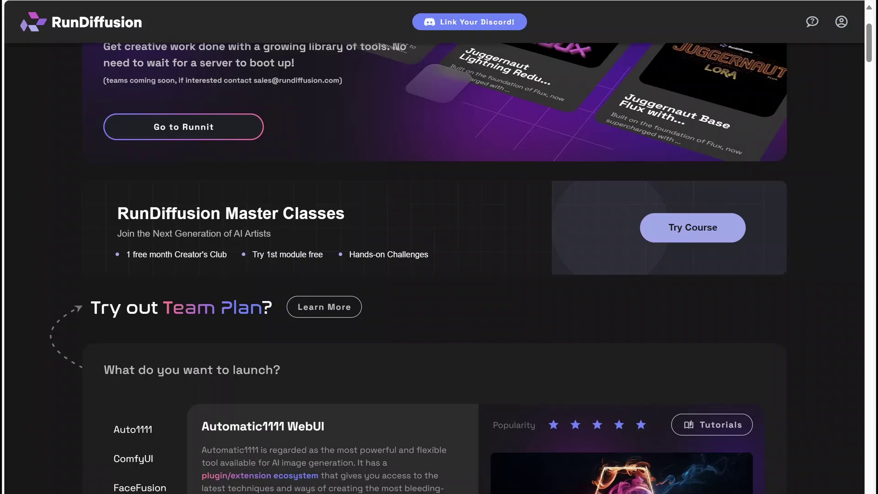
scroll(439, 274, down, 1)
scroll(440, 274, up, 1)
scroll(439, 274, up, 2)
scroll(438, 274, up, 1)
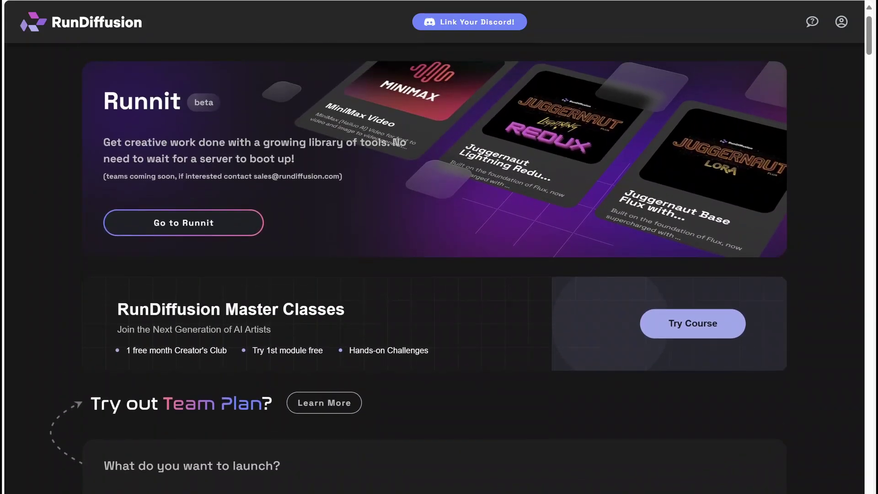
scroll(440, 274, up, 1)
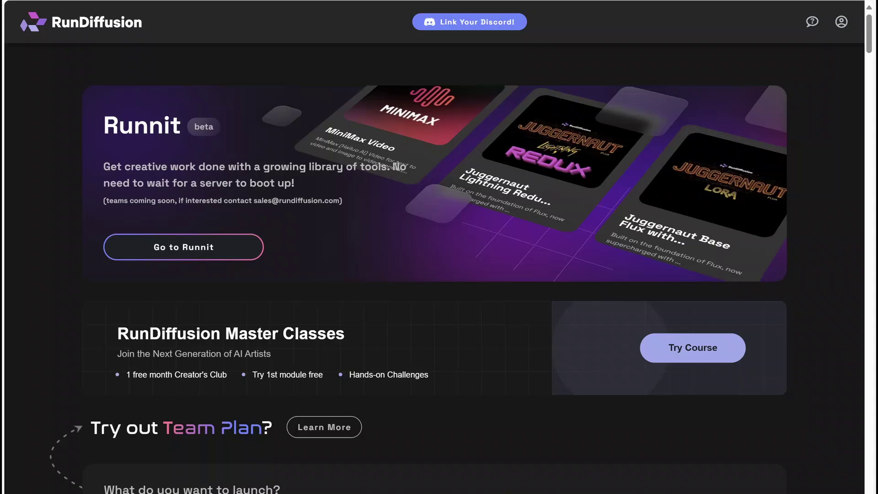
Go from the Runnit dashboard to the Models page.
click(187, 252)
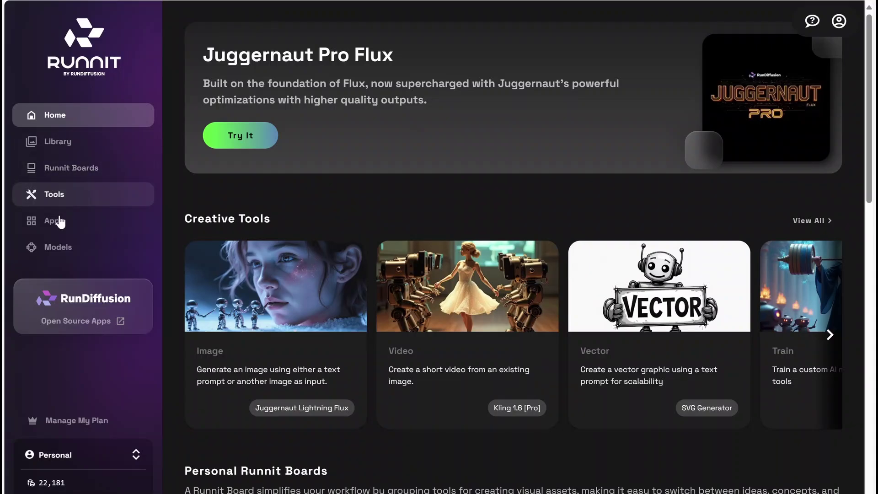
click(52, 258)
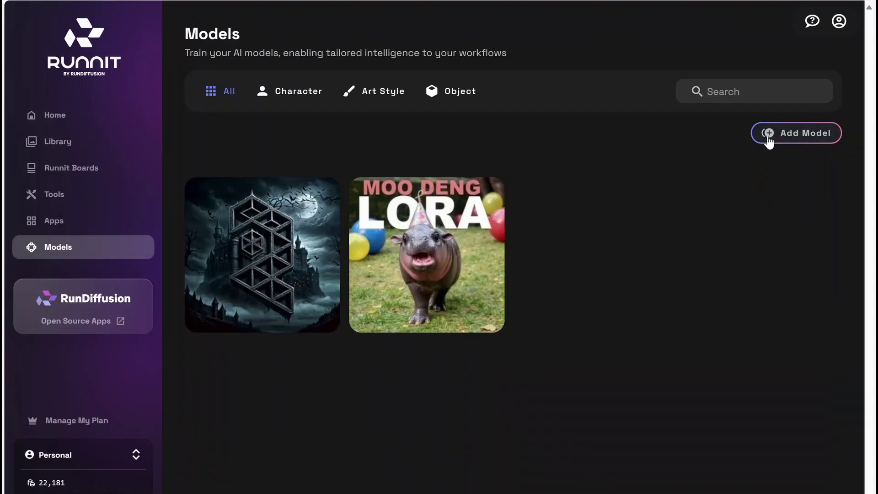
Start adding a new model, then return to the models list.
click(795, 134)
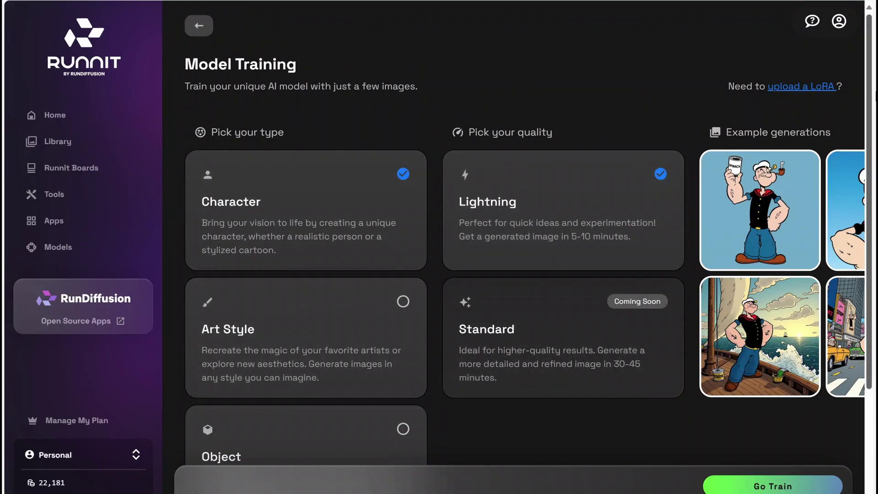
scroll(866, 105, down, 1)
scroll(865, 104, up, 1)
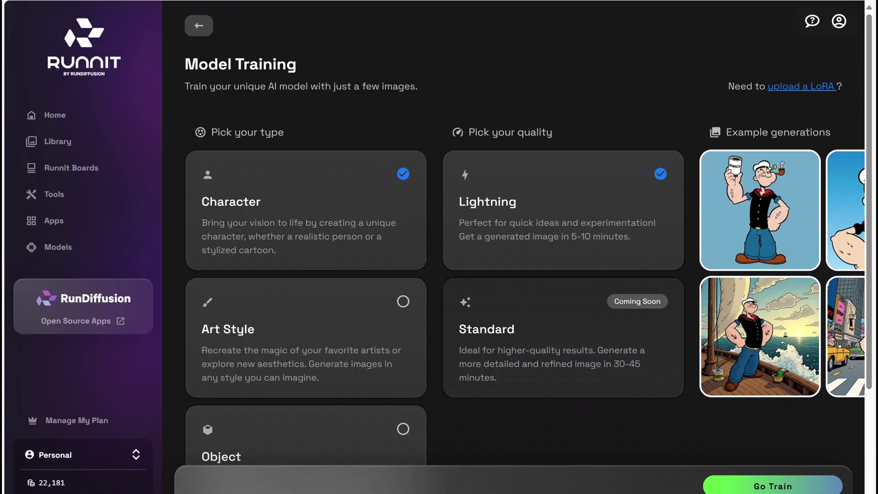
click(801, 87)
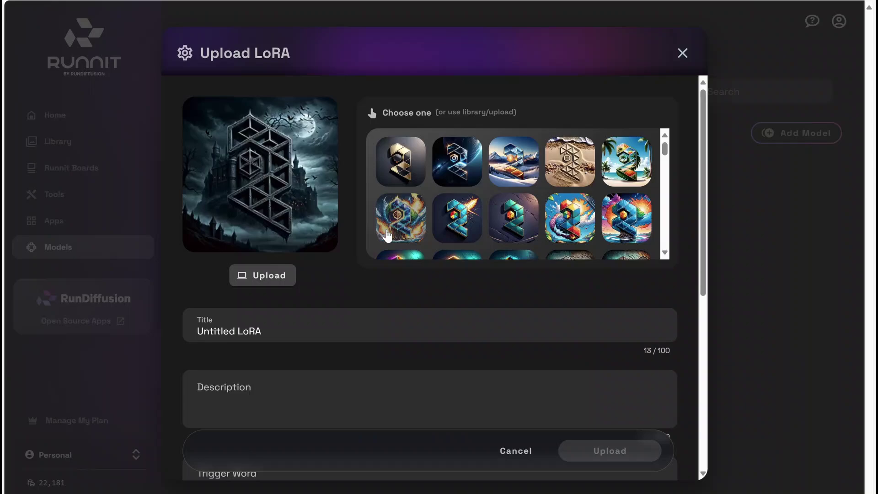
Upload the Bouncy Pig image from the computer as the LoRA cover.
click(268, 281)
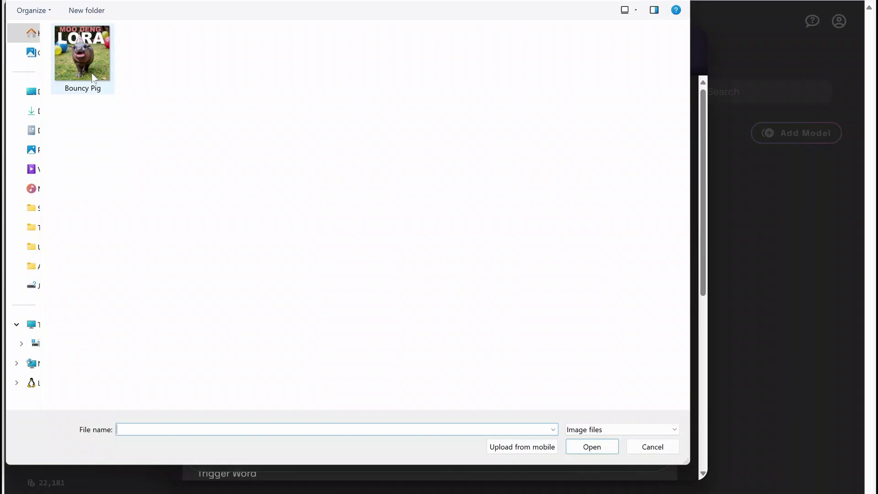
click(91, 73)
double_click(95, 55)
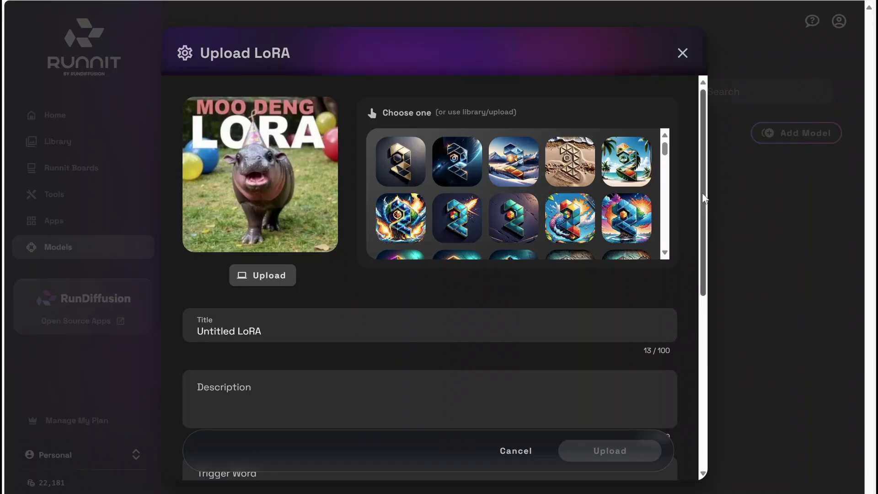
drag(702, 193, 709, 168)
drag(700, 197, 696, 196)
scroll(703, 247, down, 1)
drag(264, 296, 73, 284)
text(B)
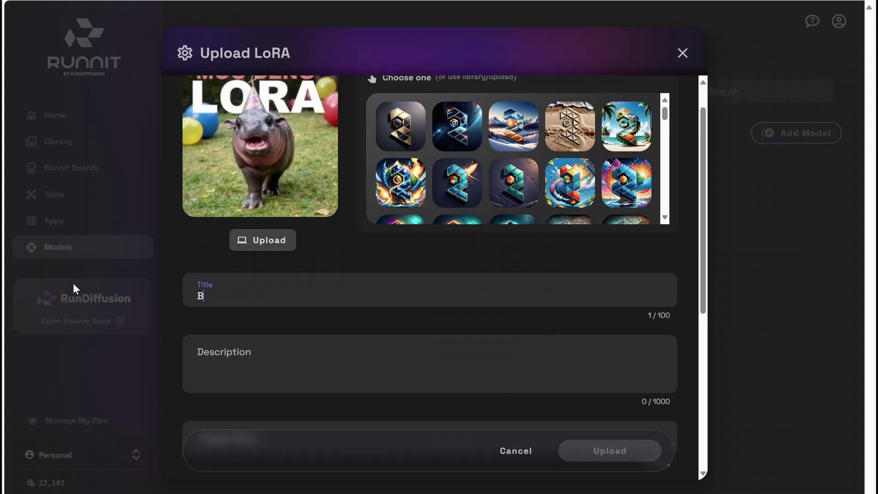
text(ouncy Pig)
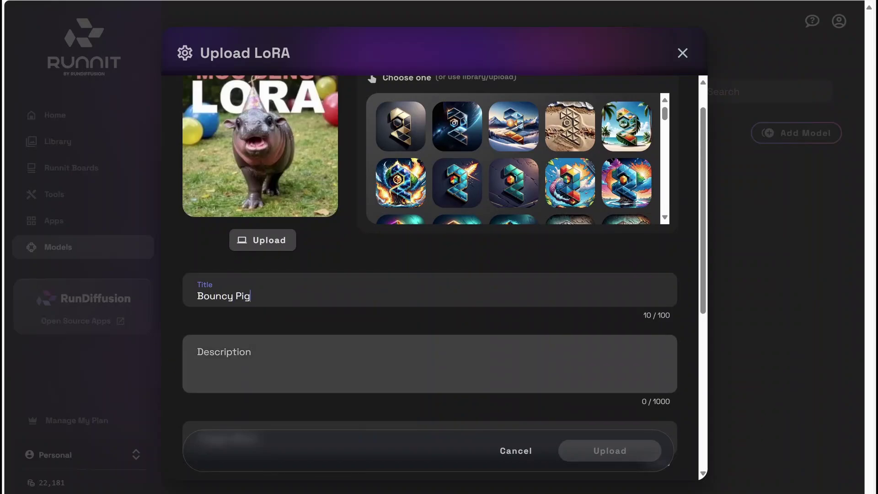
Write the Moo Deng baby hippo description, adding a blank line above it.
click(308, 364)
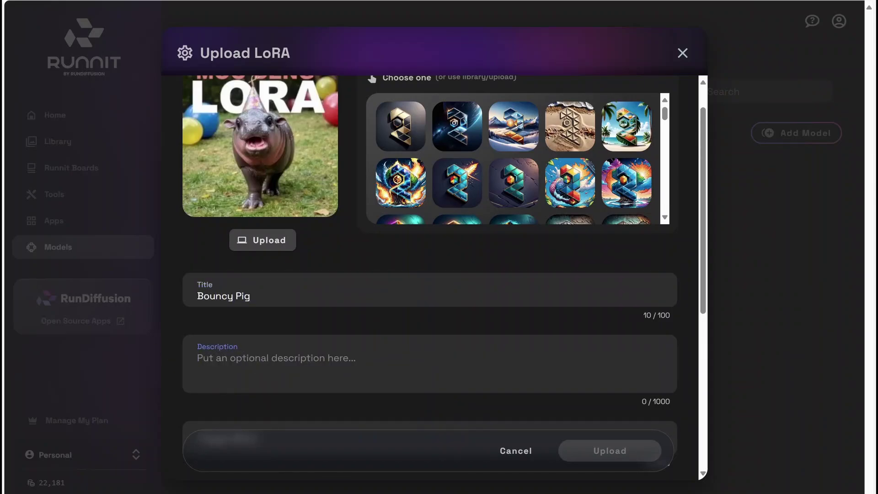
text(a cute baby hipp)
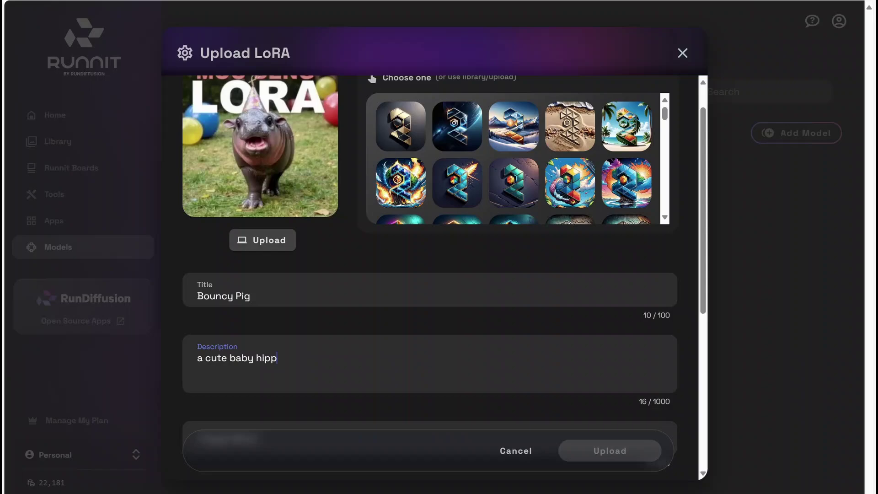
text(o)
key(Home)
key(Return)
key(Up)
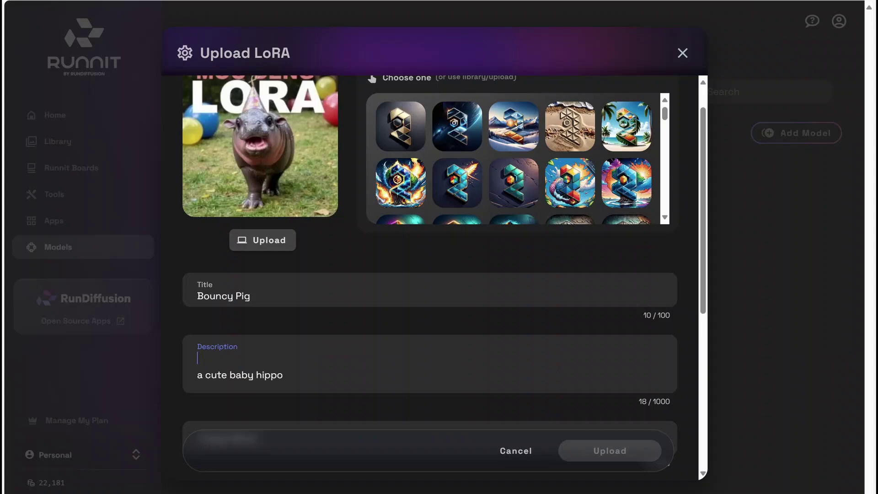
text(A lora )
text(to create the ic)
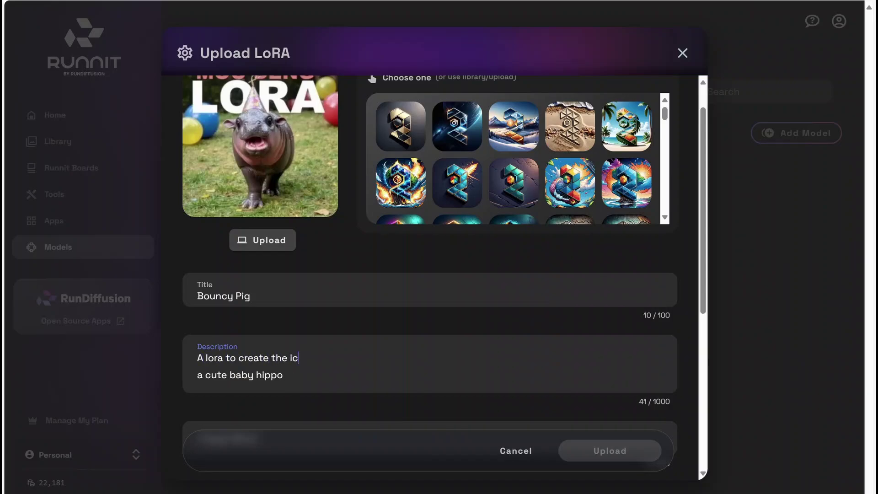
text(onic Moo Deng )
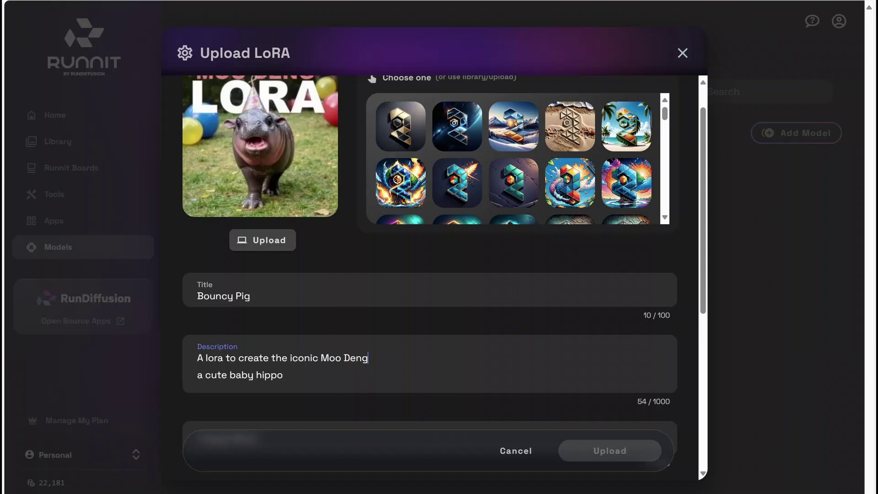
text(baby hippo)
drag(701, 286, 699, 324)
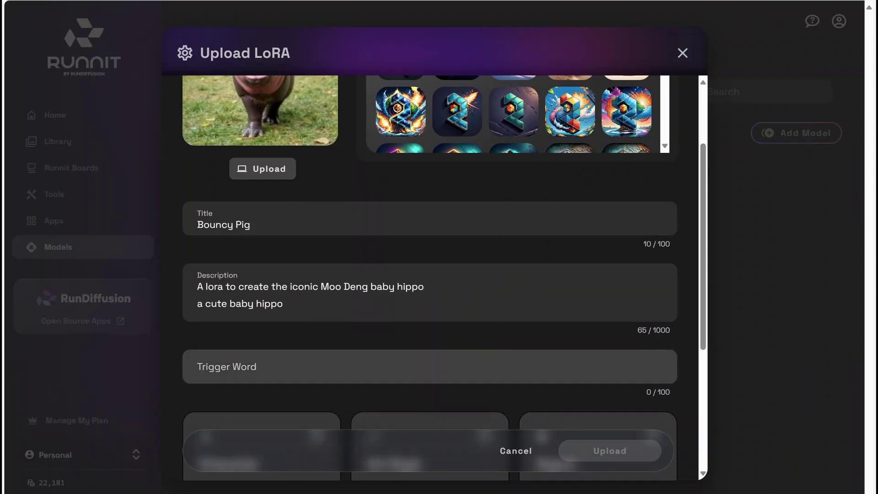
Move 'a cute baby hippo' from the description into the Trigger Word field.
drag(291, 304, 172, 314)
key(ctrl+x)
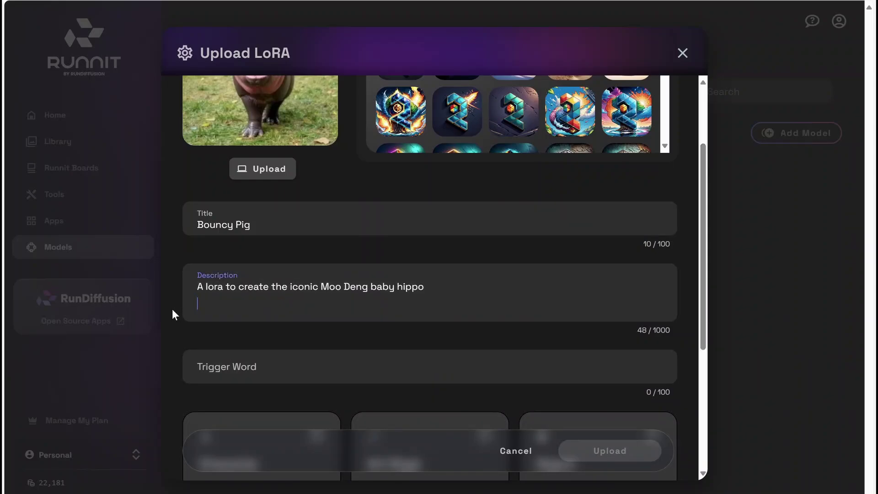
click(288, 369)
key(ctrl+v)
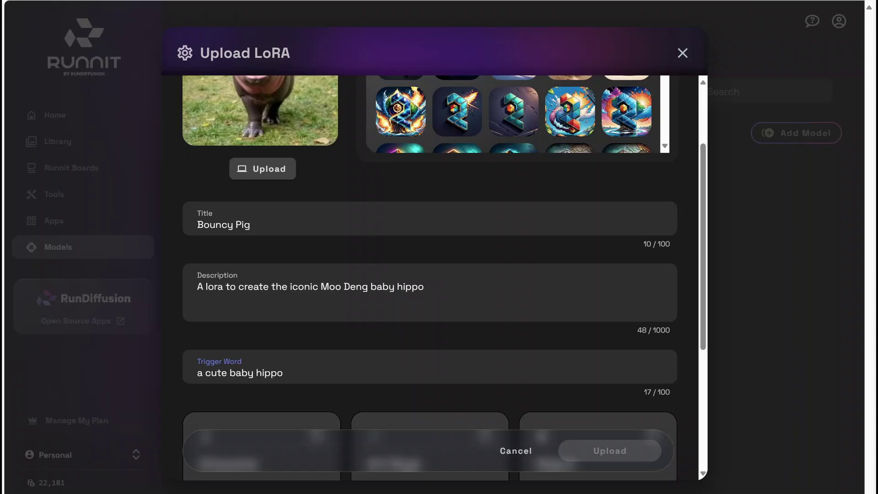
drag(702, 324, 700, 352)
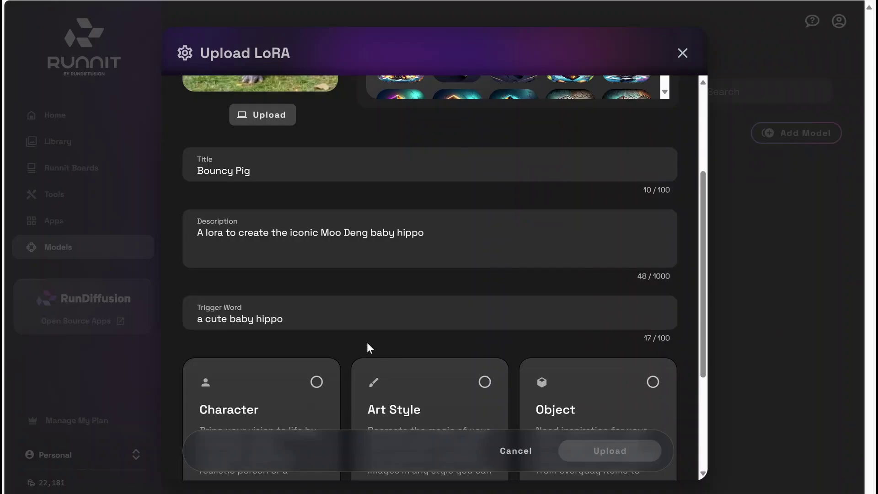
drag(703, 252, 722, 351)
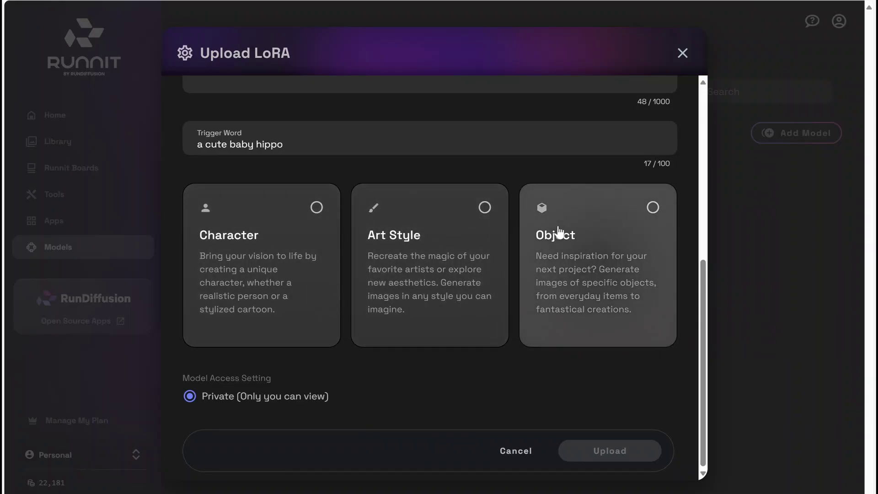
Set the LoRA category to Character.
click(315, 208)
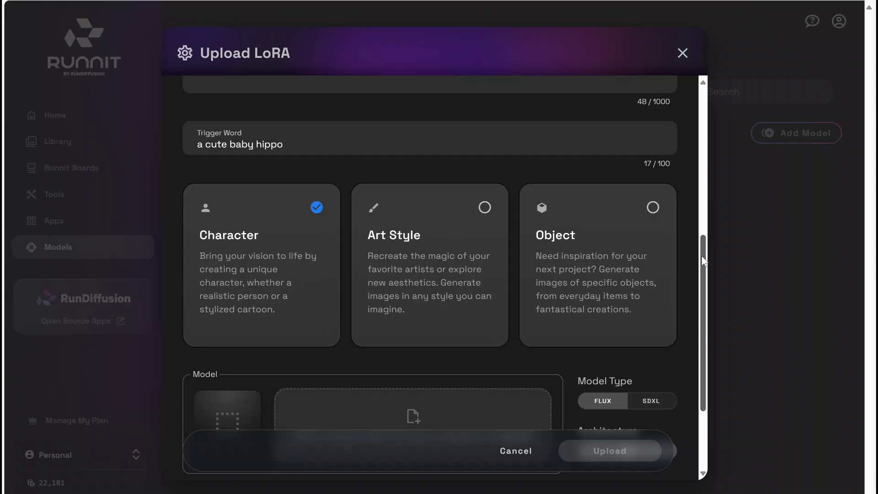
scroll(703, 277, down, 1)
drag(703, 278, 707, 313)
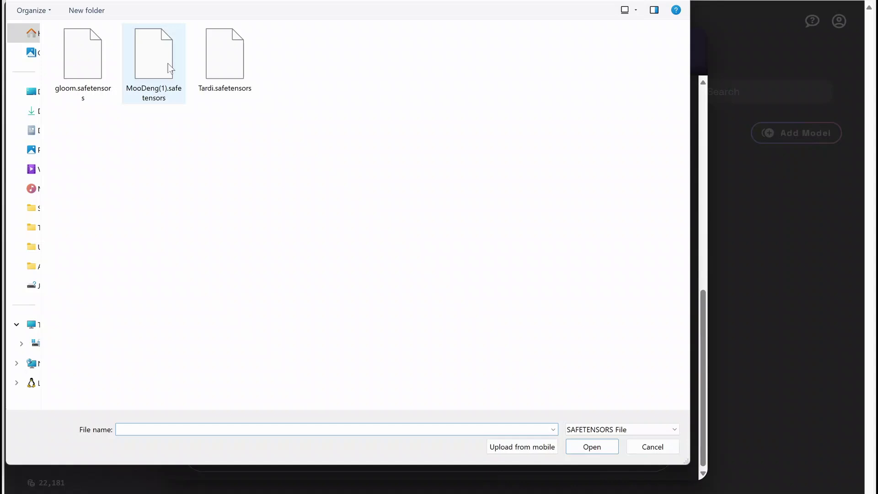
Attach MooDeng(1).safetensors as the LoRA model file.
double_click(169, 67)
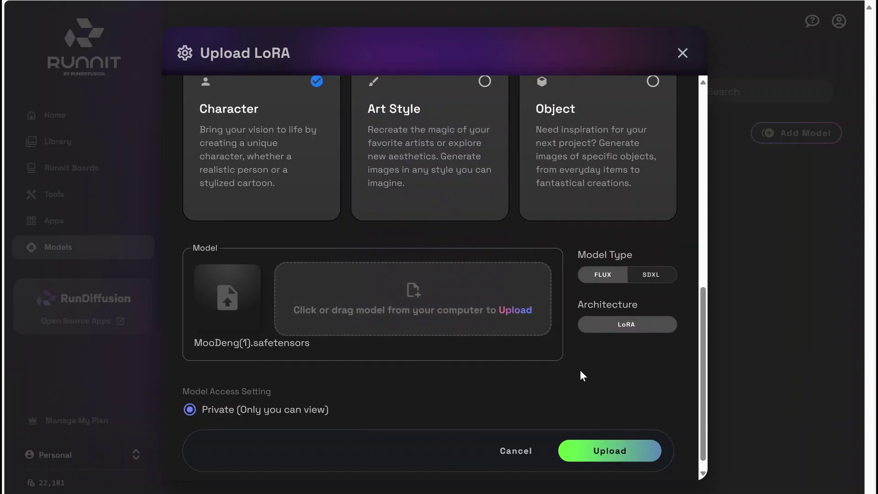
drag(706, 333, 705, 364)
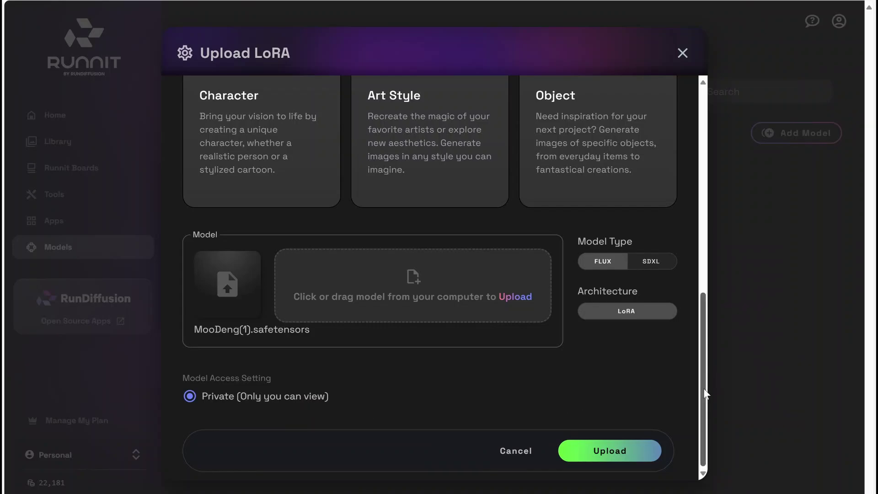
mouse_move(707, 393)
mouse_down()
mouse_move(706, 325)
mouse_move(706, 380)
mouse_up()
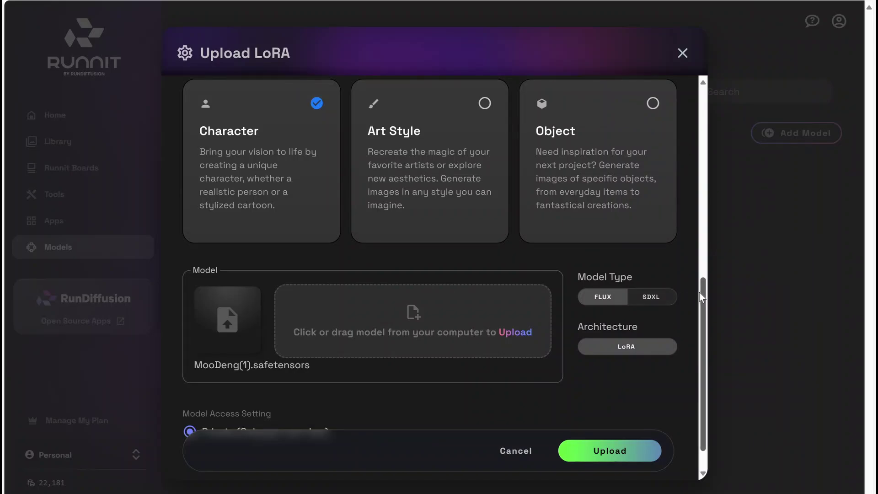
drag(699, 293, 697, 168)
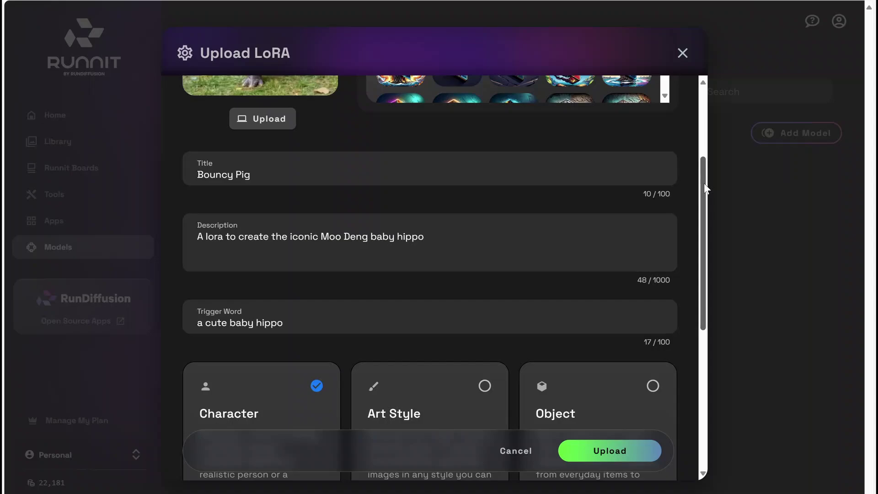
scroll(704, 183, up, 3)
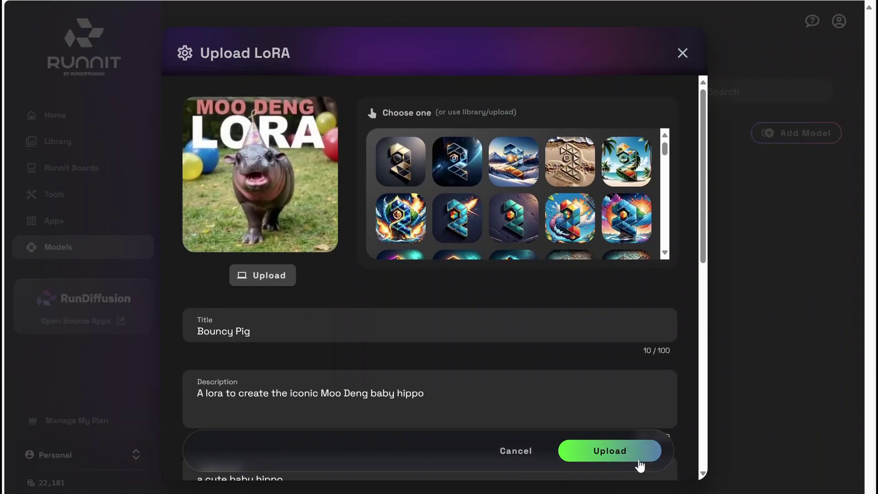
Submit the Bouncy Pig LoRA upload.
click(616, 455)
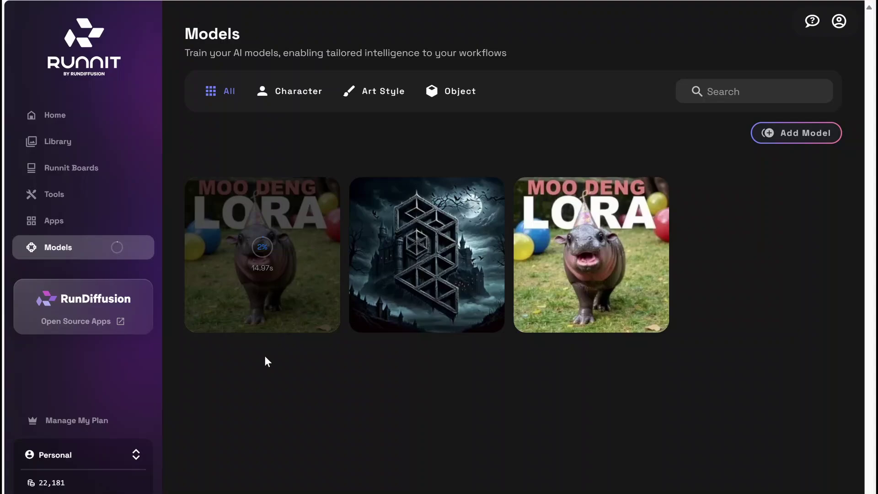
mouse_move(263, 255)
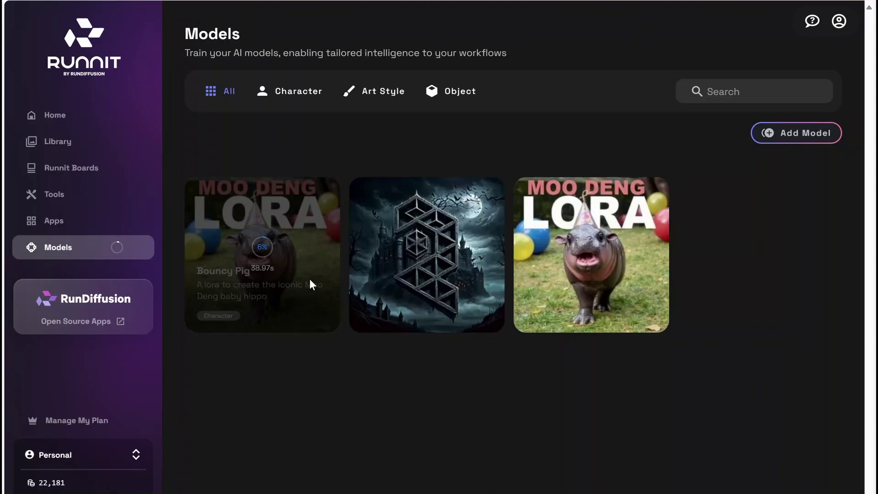
Open the Moo Deng model in the FLUX [Dev] image generation tool.
mouse_move(591, 255)
click(600, 214)
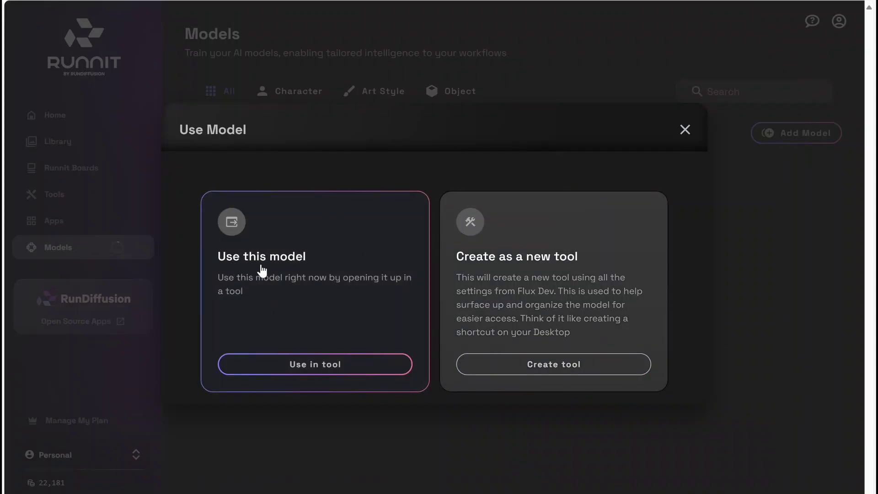
click(316, 364)
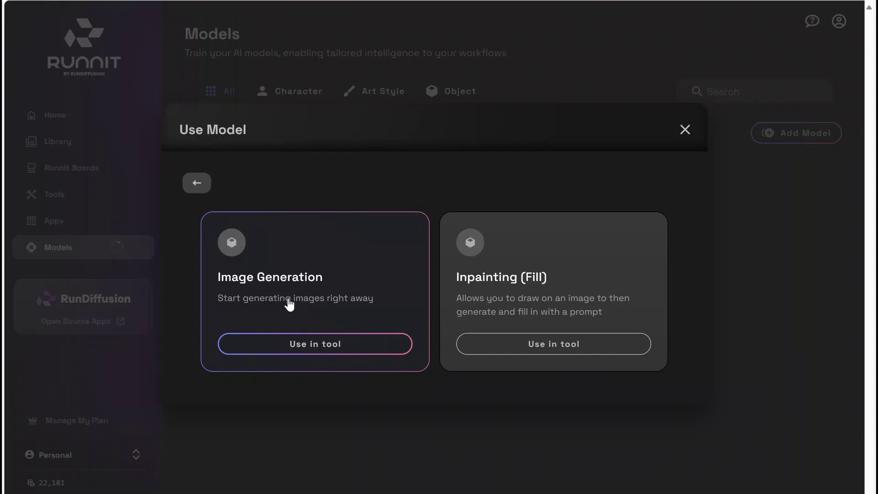
click(291, 352)
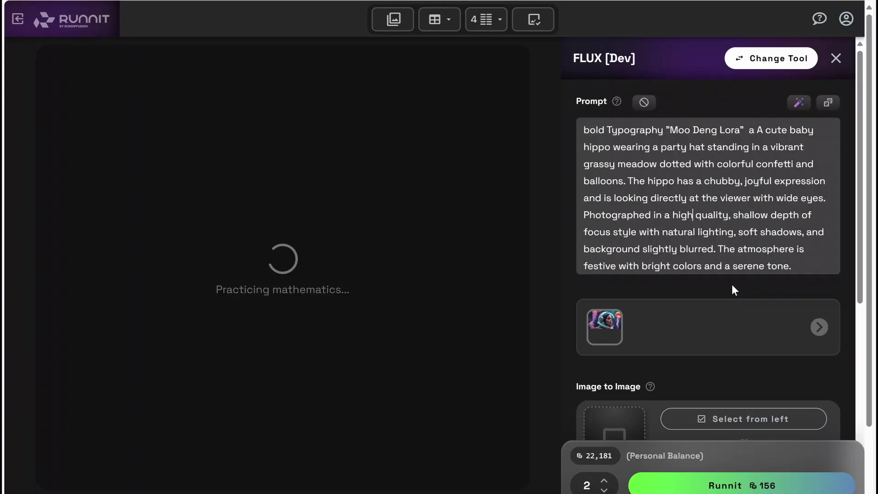
Clear the old party-hat prompt from the prompt box.
drag(732, 266, 792, 266)
key(ctrl+a)
key(BackSpace)
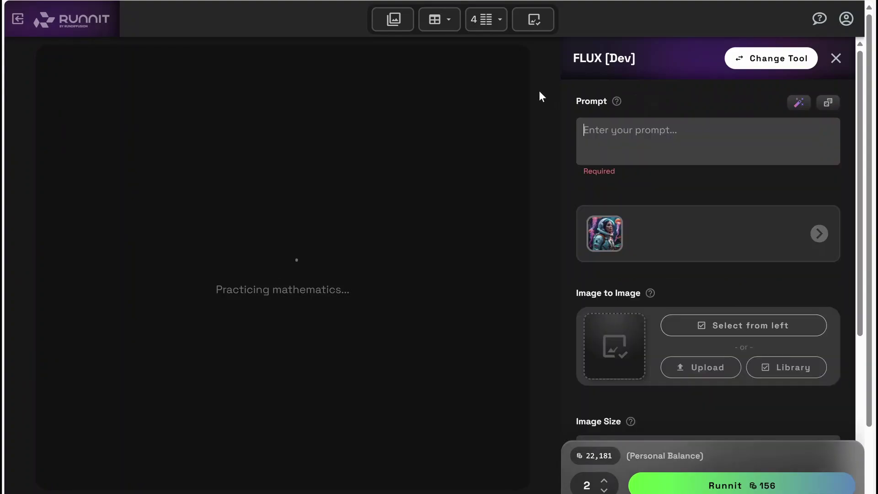
text(A)
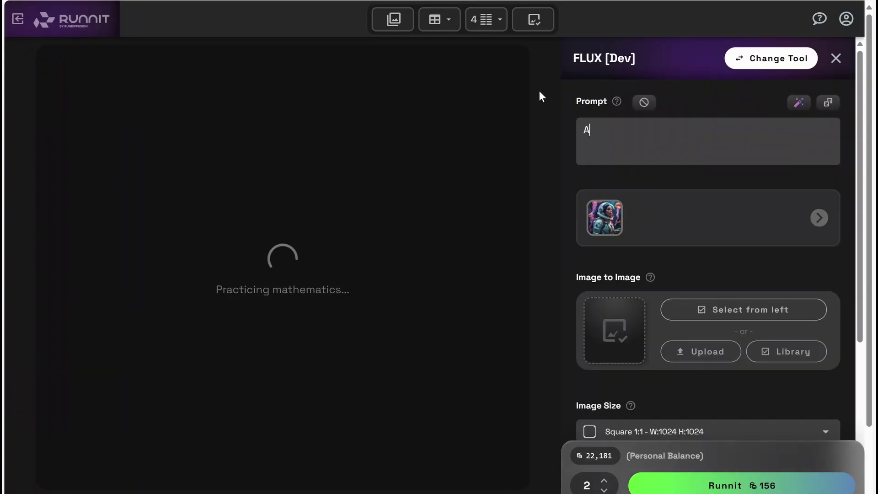
text( cute baby hippo)
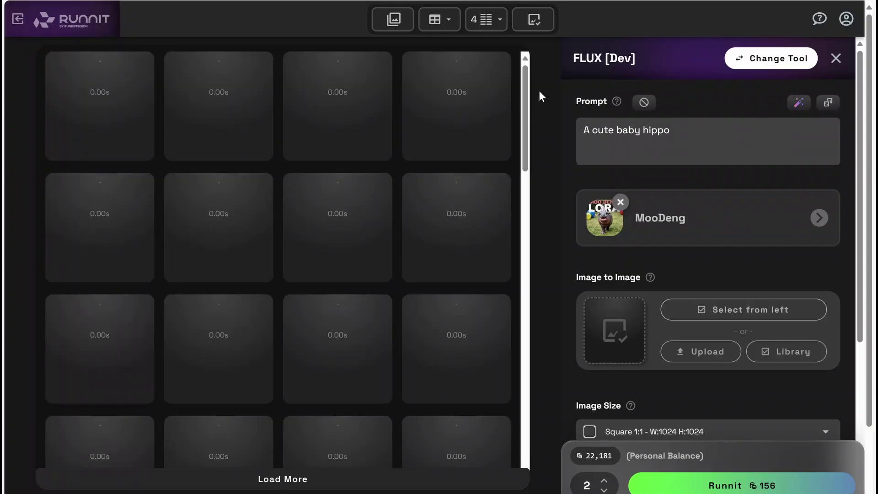
text(wearing a spid)
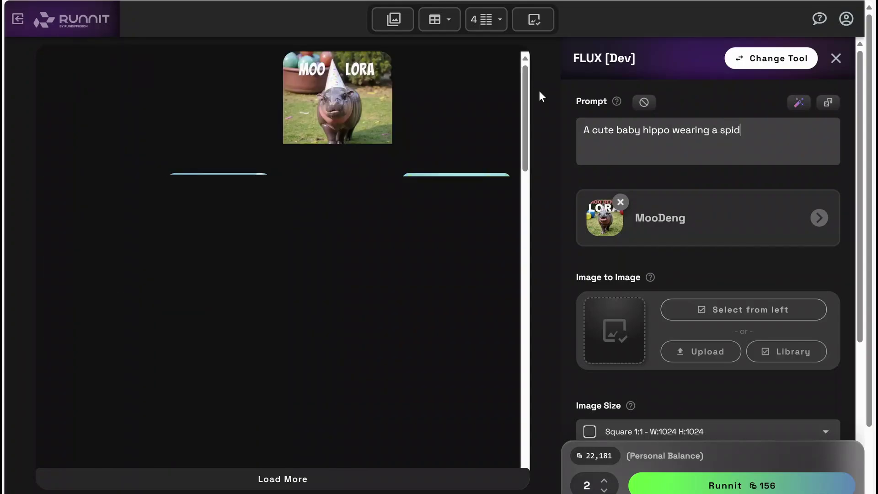
text(erman costume)
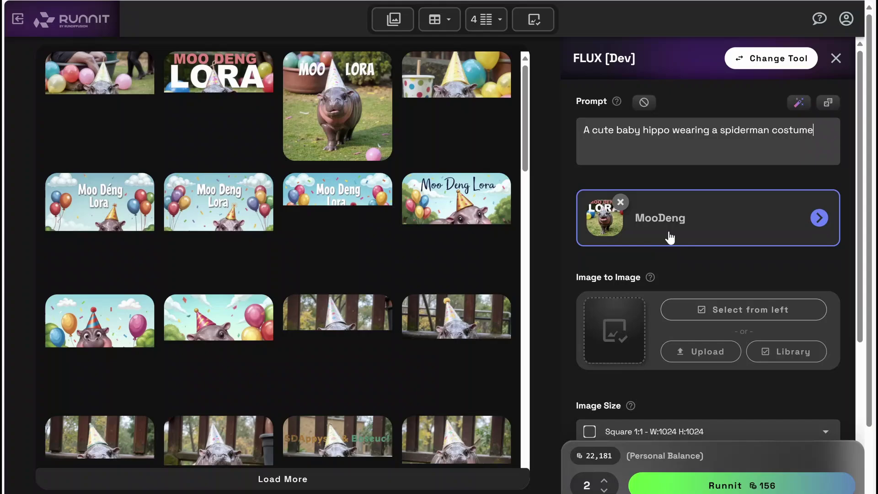
click(821, 218)
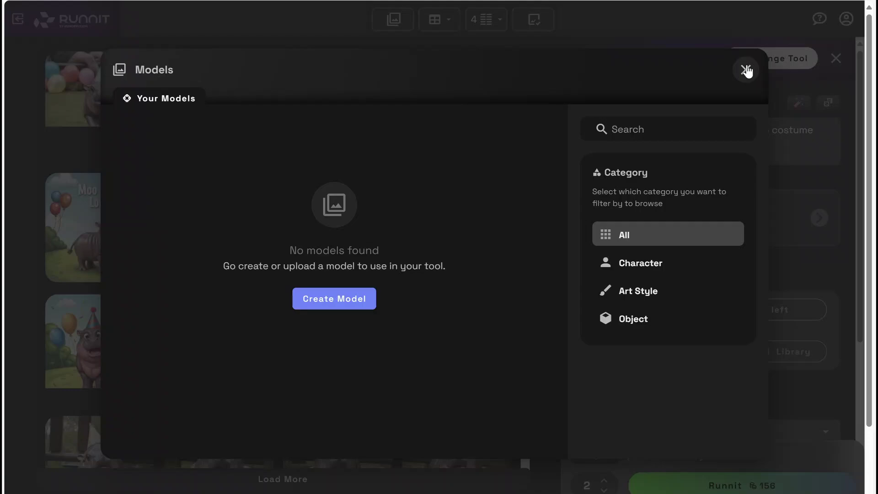
click(745, 70)
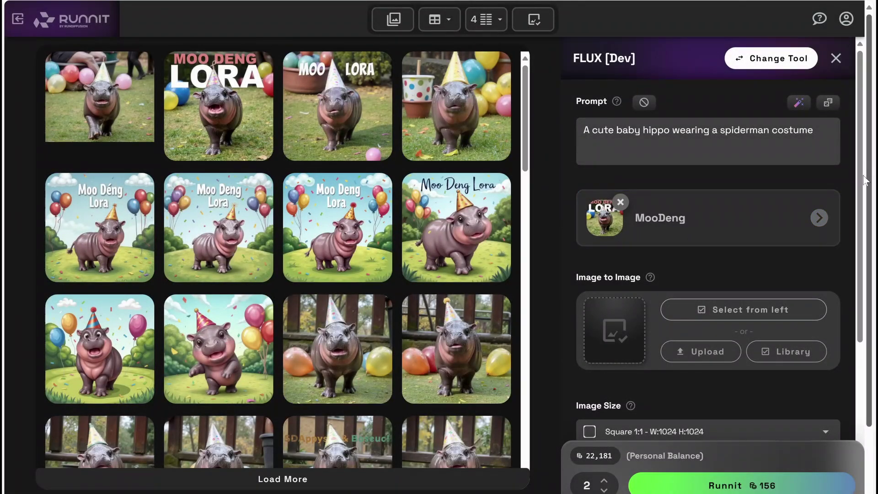
drag(861, 192, 861, 248)
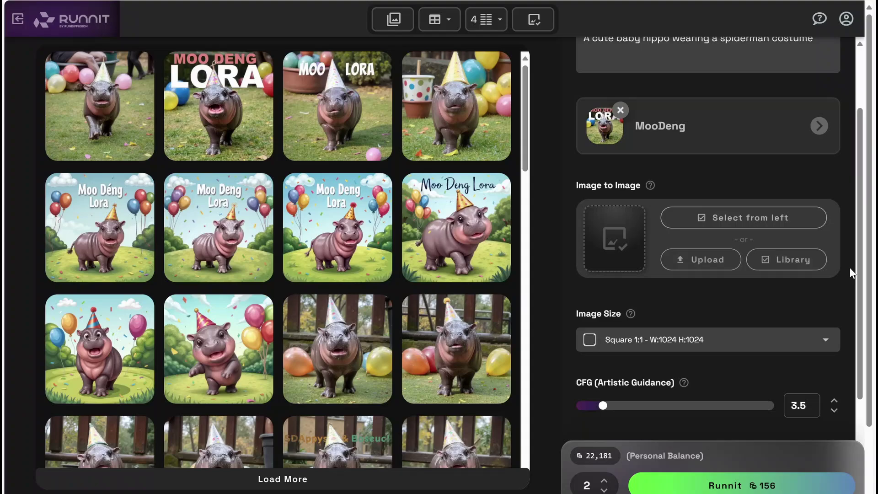
drag(865, 308, 865, 345)
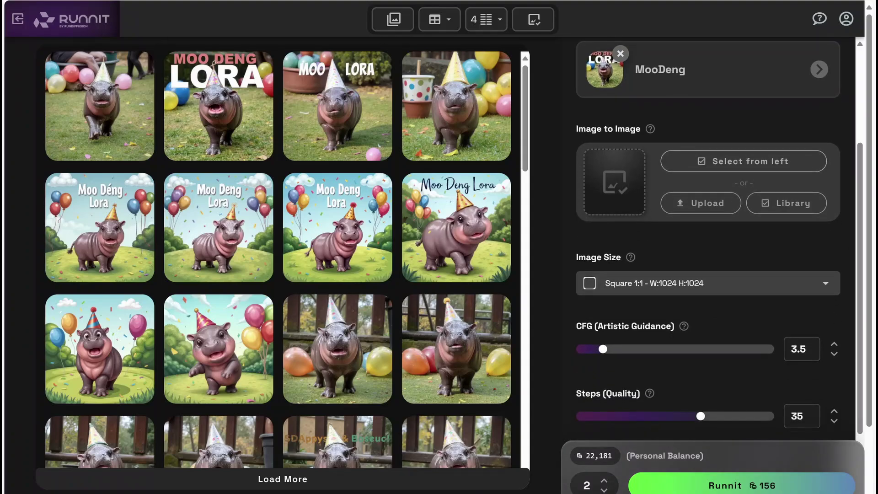
click(686, 282)
click(864, 288)
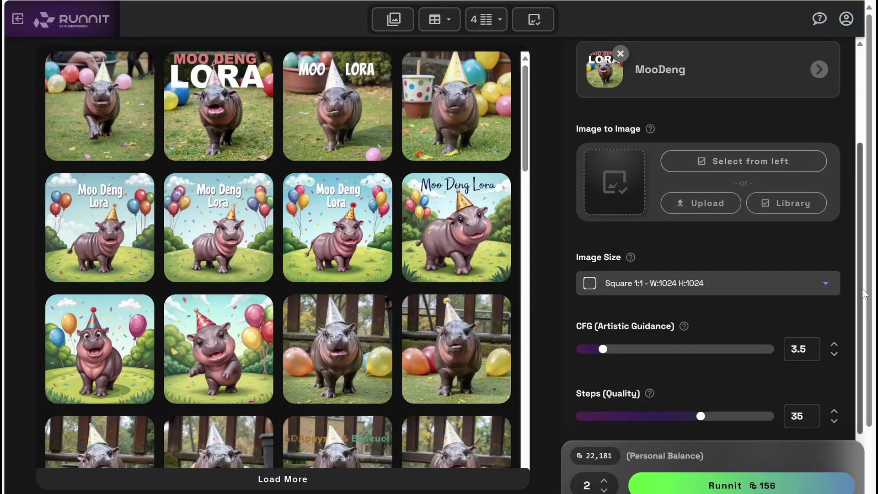
scroll(864, 293, down, 1)
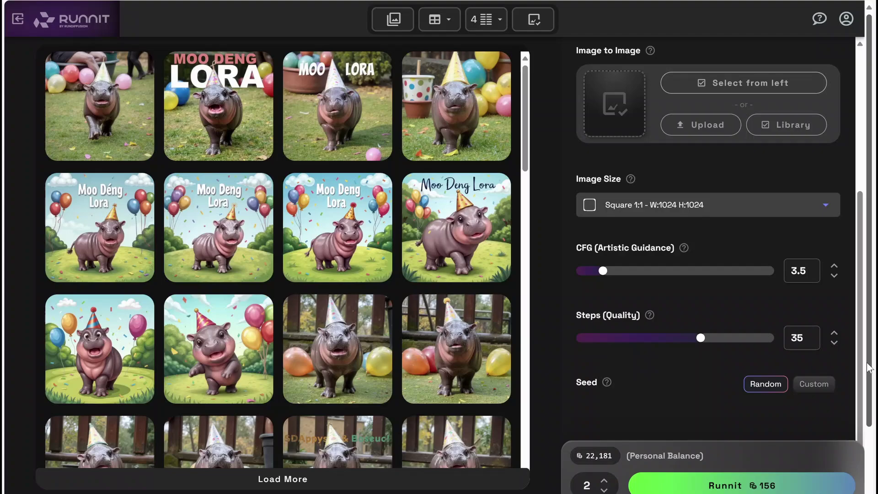
drag(862, 349, 861, 191)
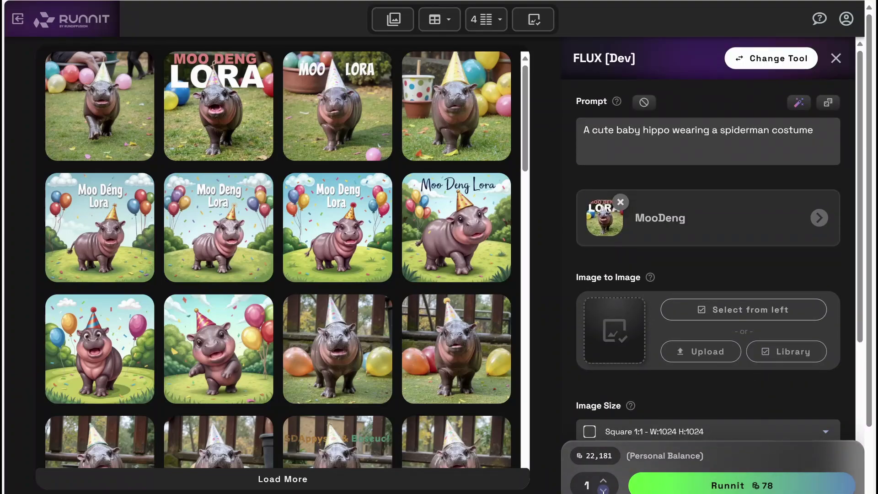
Set the image count to 1 and generate the Spider-Man hippo image.
click(603, 490)
click(690, 484)
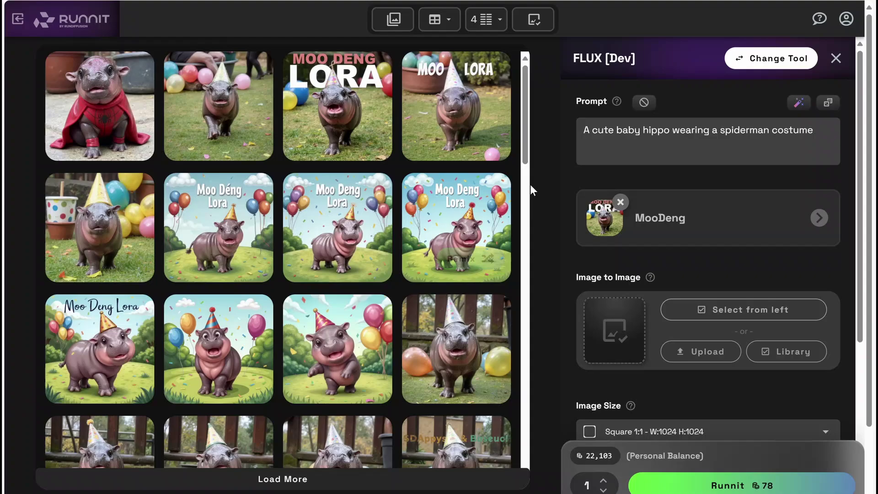
mouse_move(99, 106)
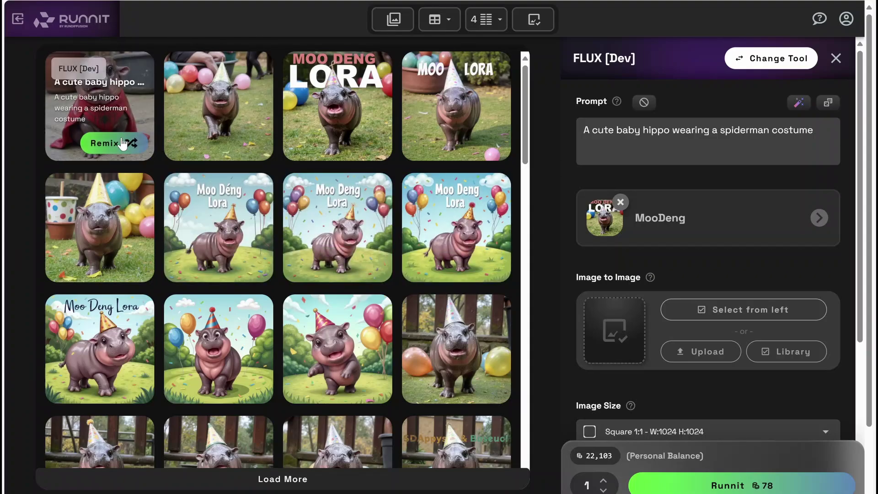
click(114, 108)
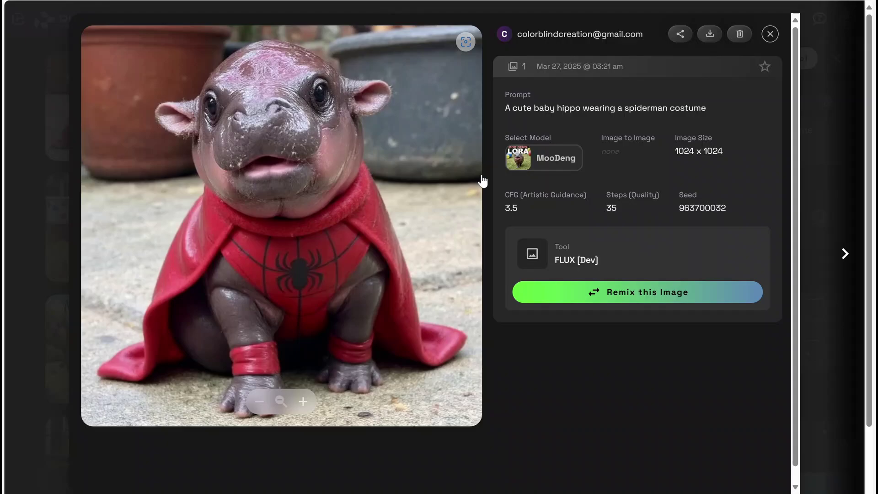
click(769, 35)
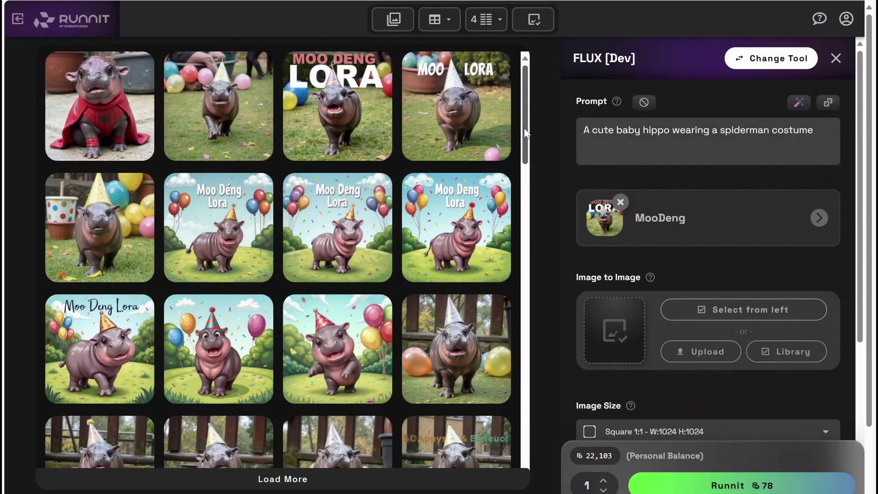
scroll(523, 128, down, 1)
scroll(524, 126, up, 1)
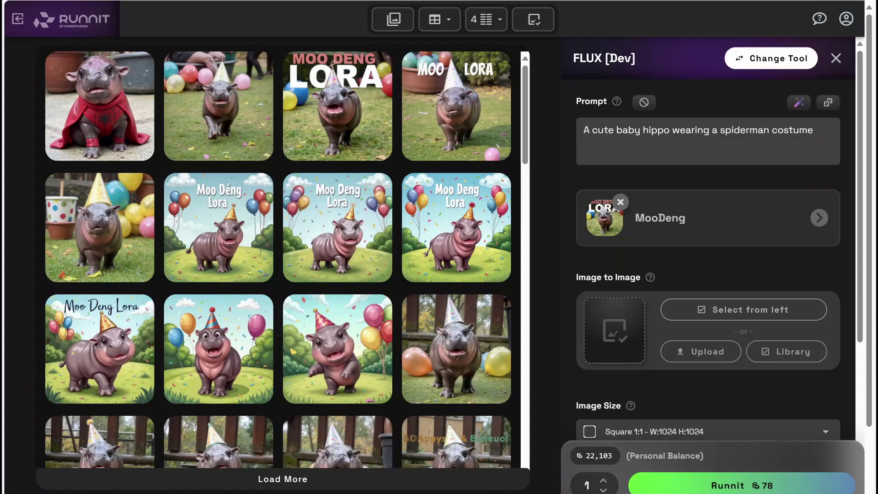
Close the FLUX [Dev] tool and return to the Runnit home page showing Recently Used Tools.
click(835, 59)
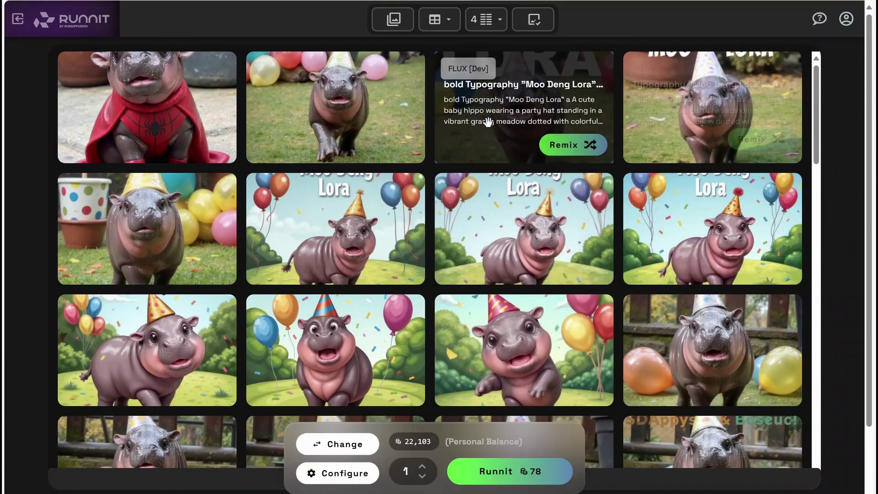
click(17, 20)
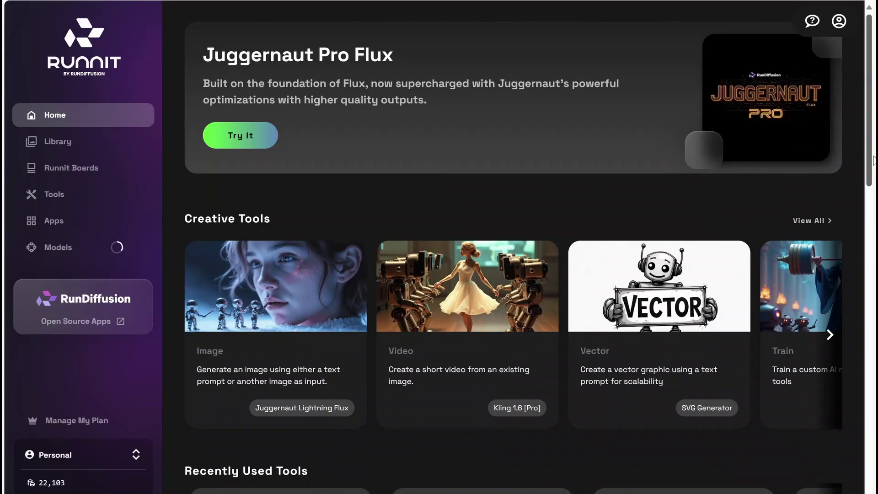
drag(869, 180, 869, 204)
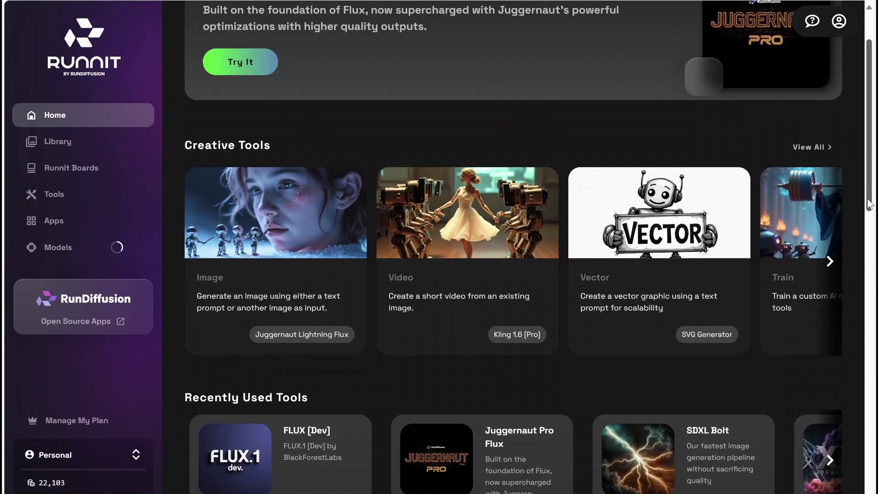